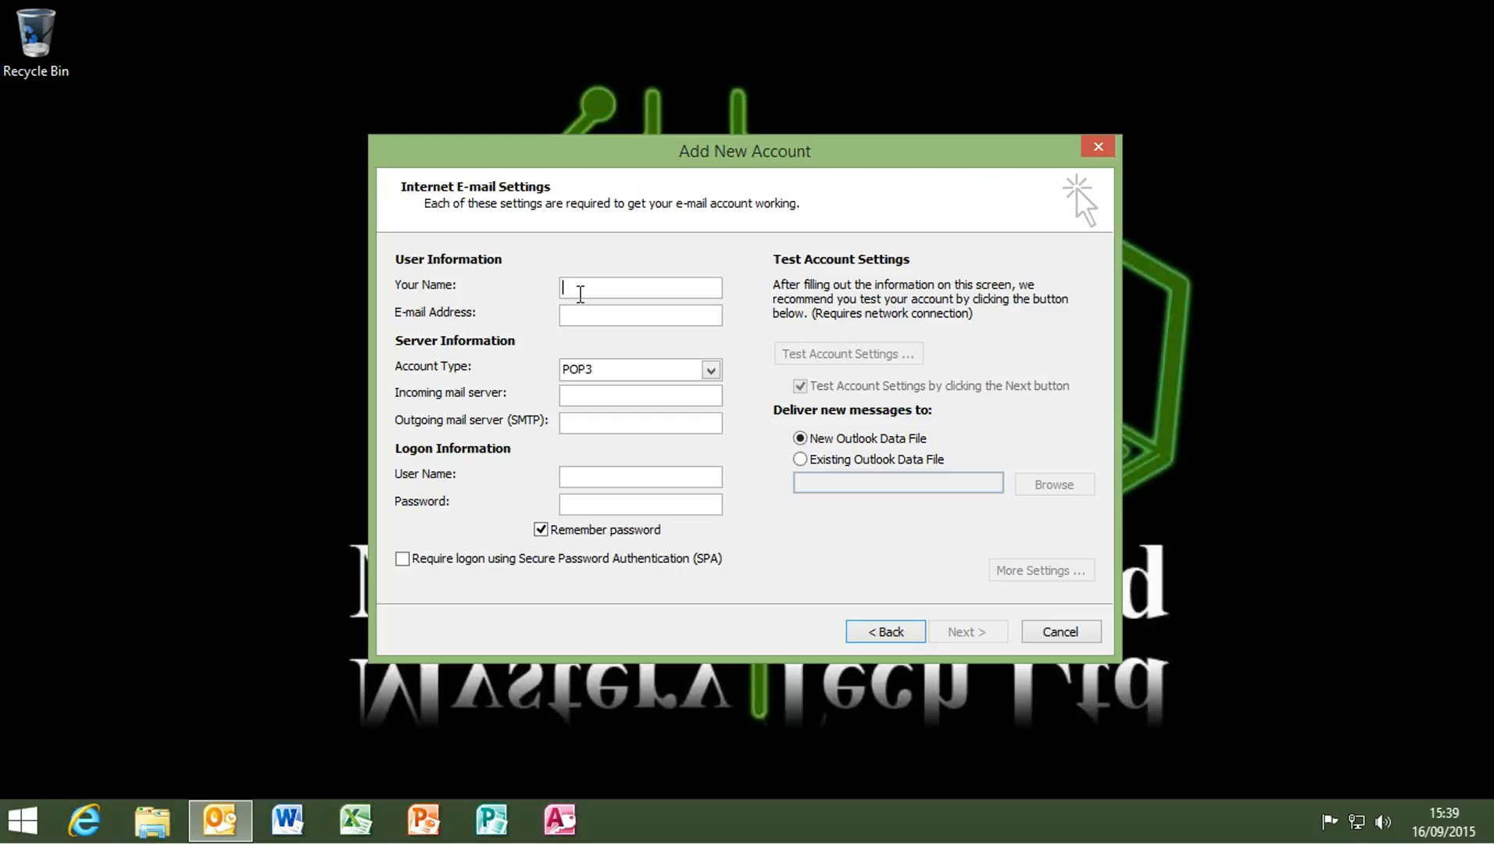
Build the account's e-mail address in the name field and copy it into the e-mail address and user name fields
key("Home")
left_click_drag(693, 286, 593, 288)
left_click_drag(462, 282, 452, 289)
key("ctrl+c")
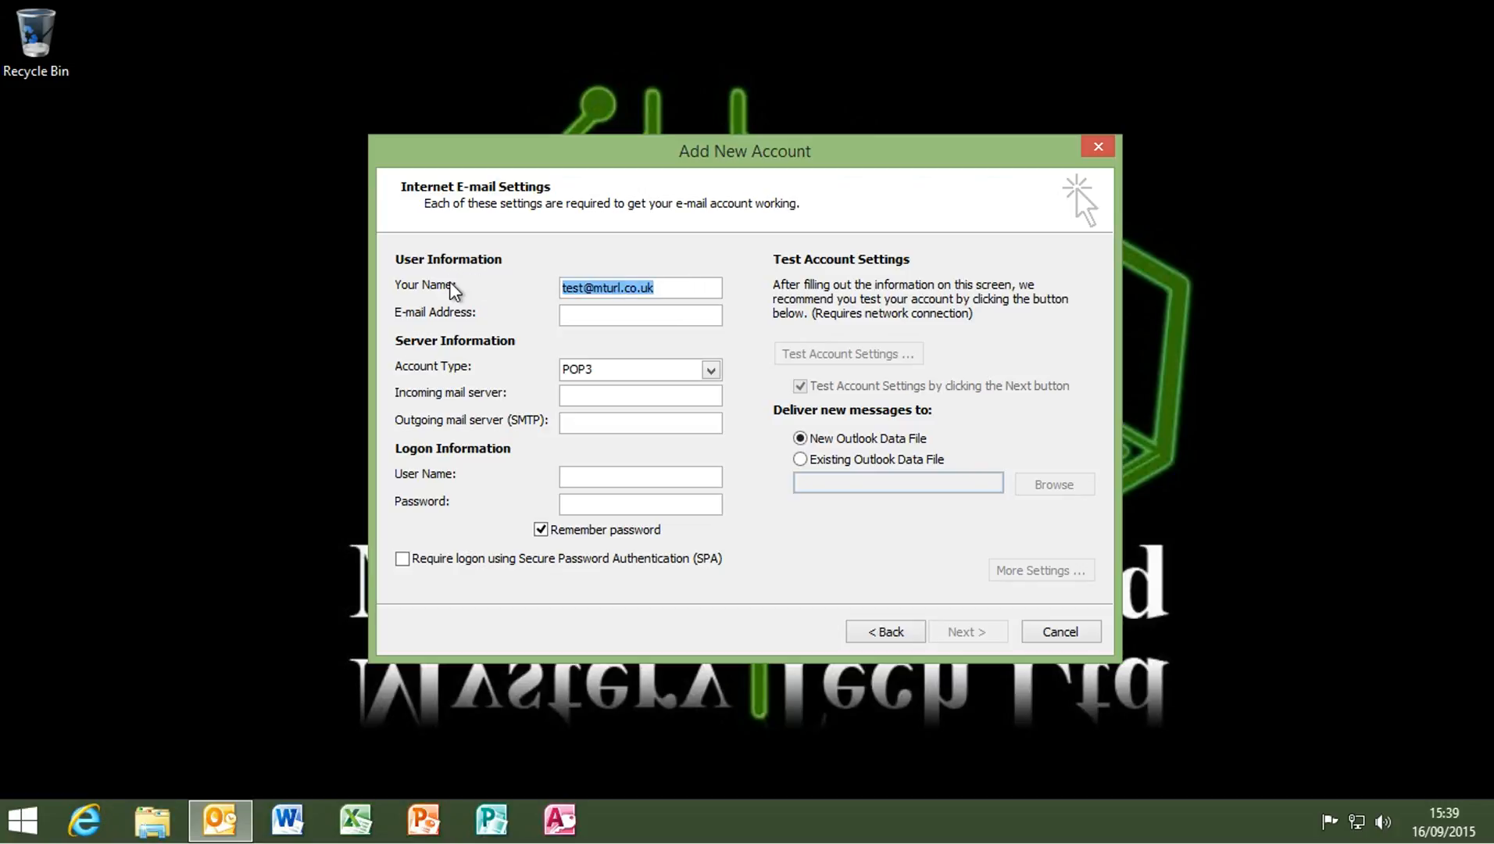
left_click(587, 312)
key("ctrl+v")
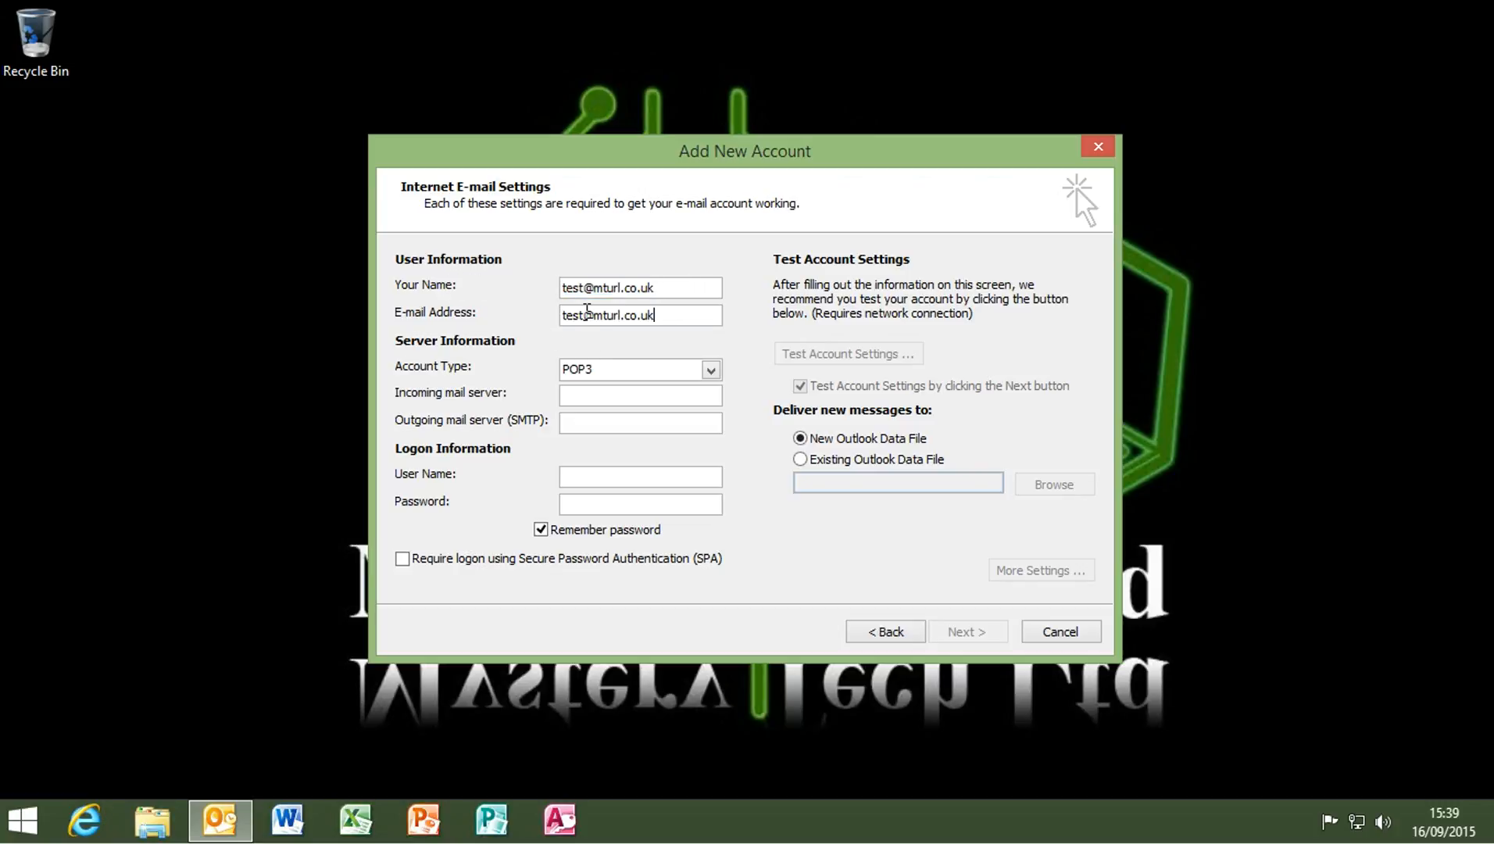
left_click(589, 477)
left_click_drag(614, 476, 472, 481)
key("ctrl+v")
Set both incoming and outgoing mail servers to mturl.co.uk and enter the account password
left_click(600, 398)
type("mturl.co.uk")
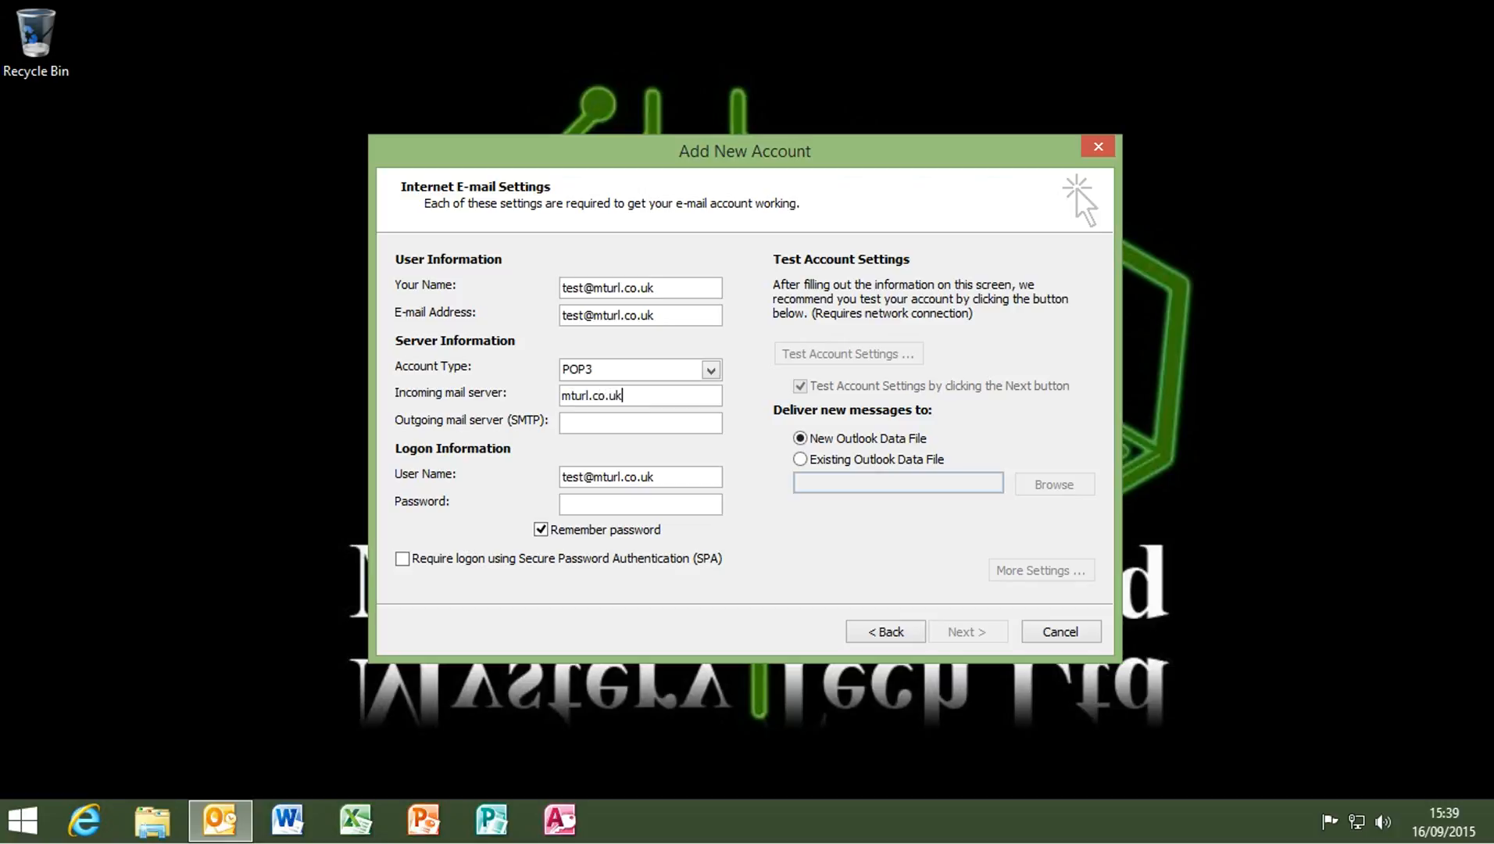
left_click(620, 422)
type("mturl.co.uk")
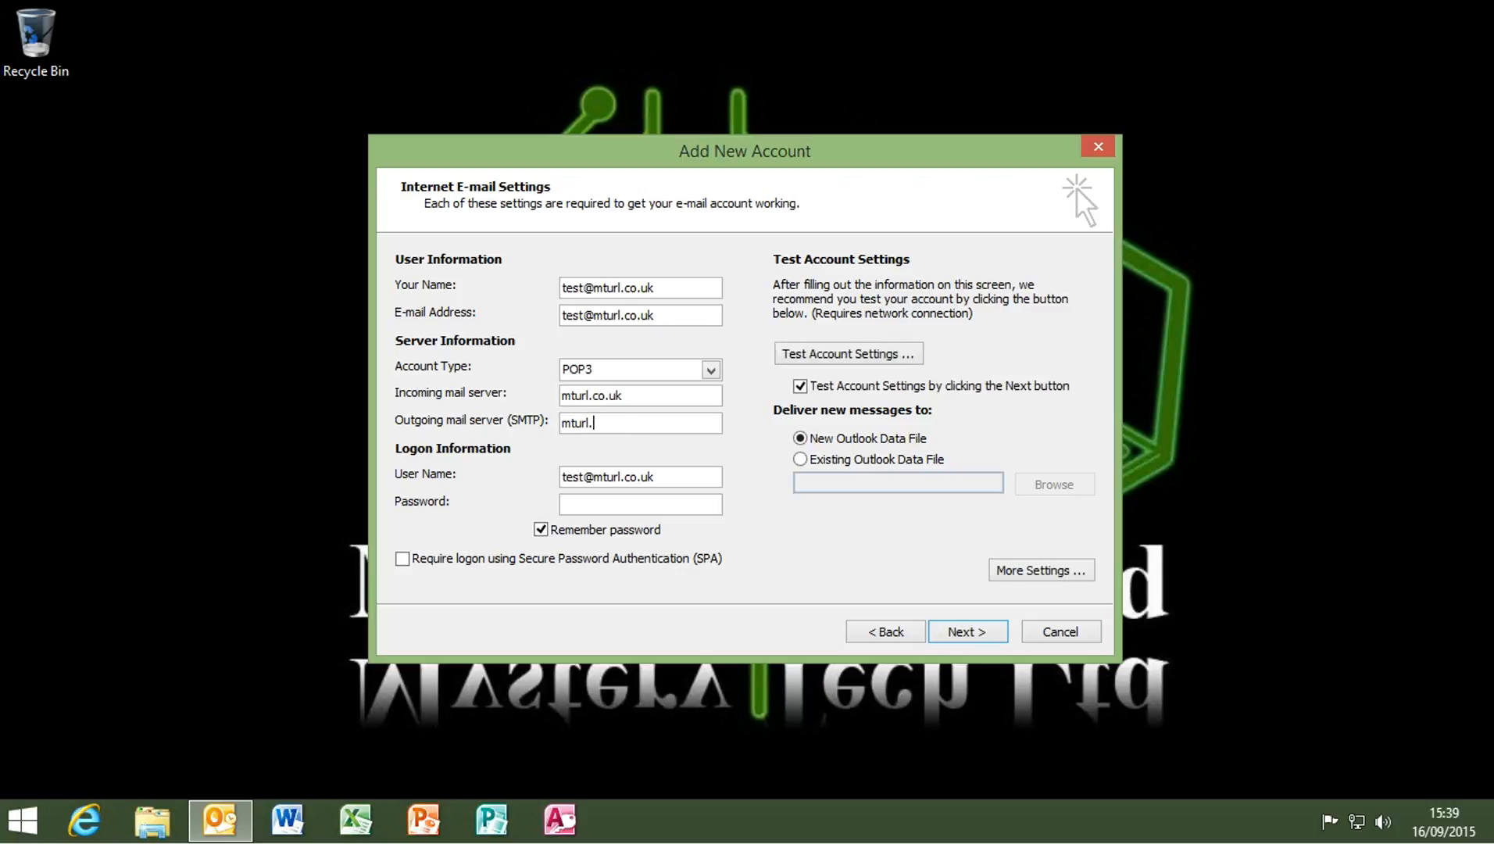
left_click(626, 506)
type("*********")
In More Settings' Outgoing Server tab, enable 'My outgoing server (SMTP) requires authentication' and confirm
left_click(1031, 571)
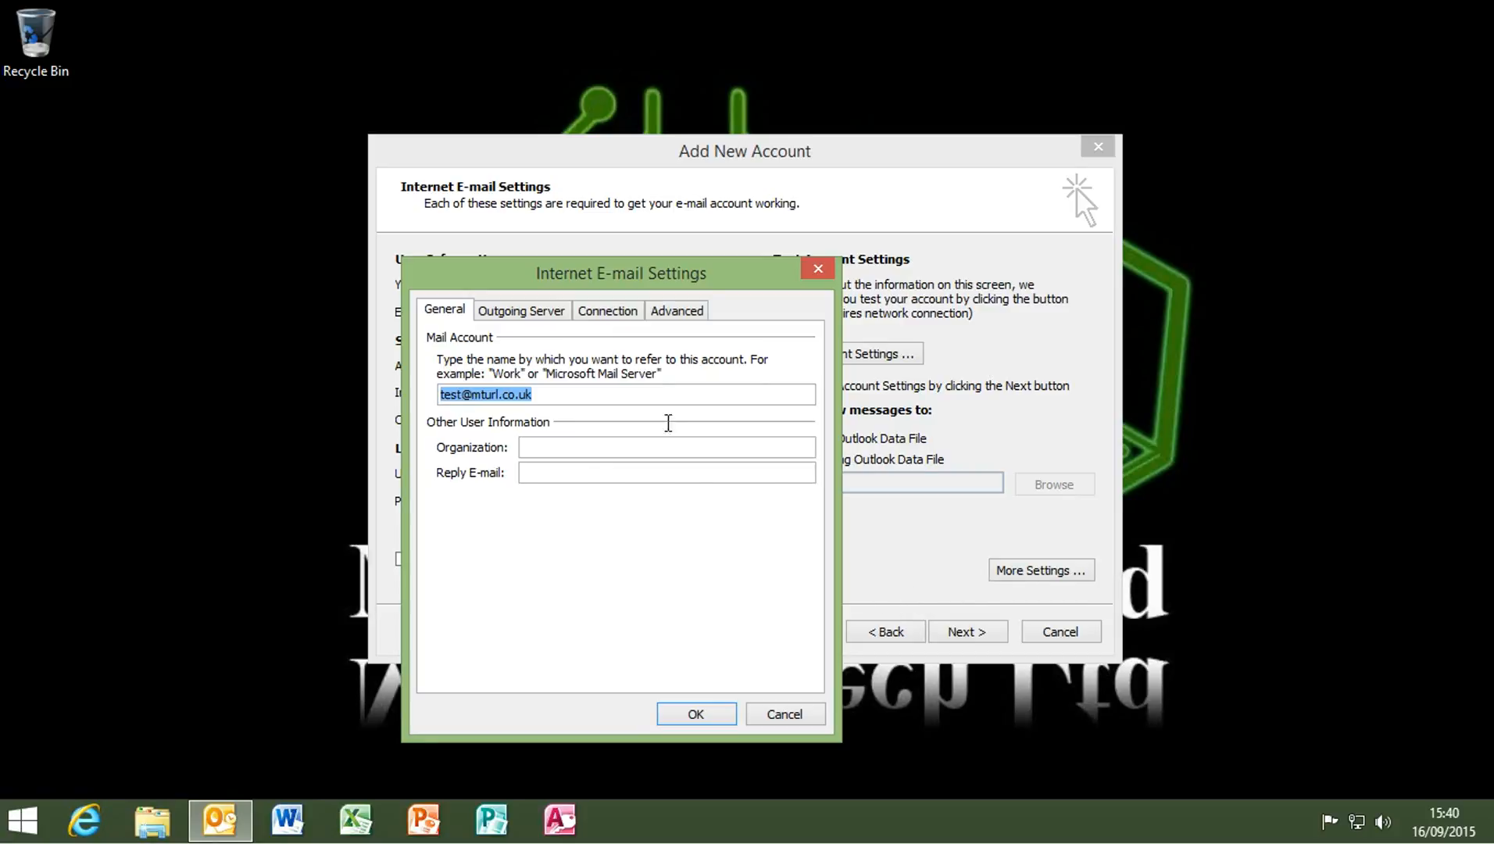
left_click(522, 313)
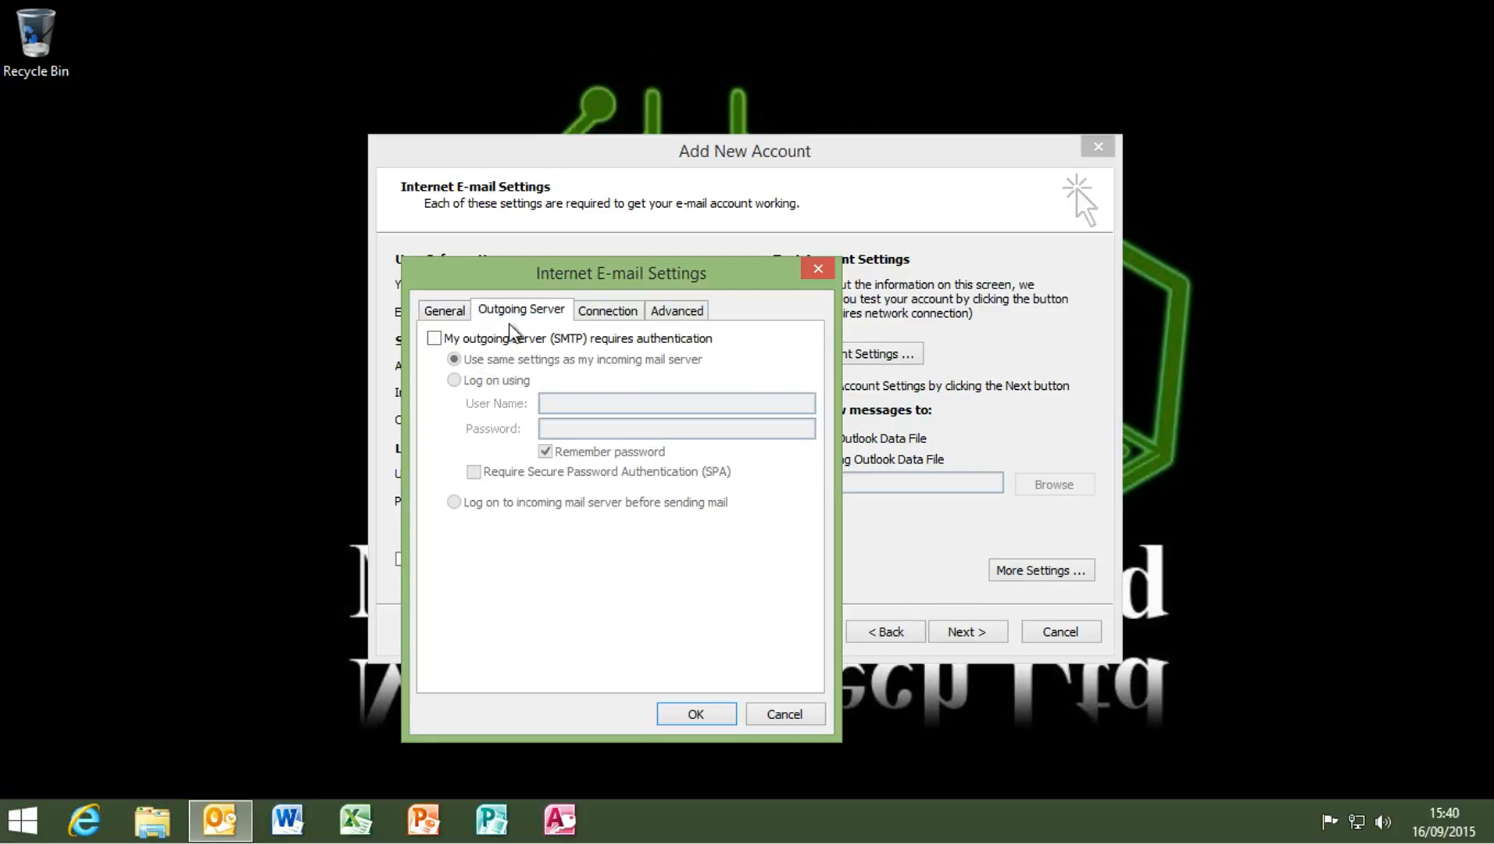
left_click(435, 338)
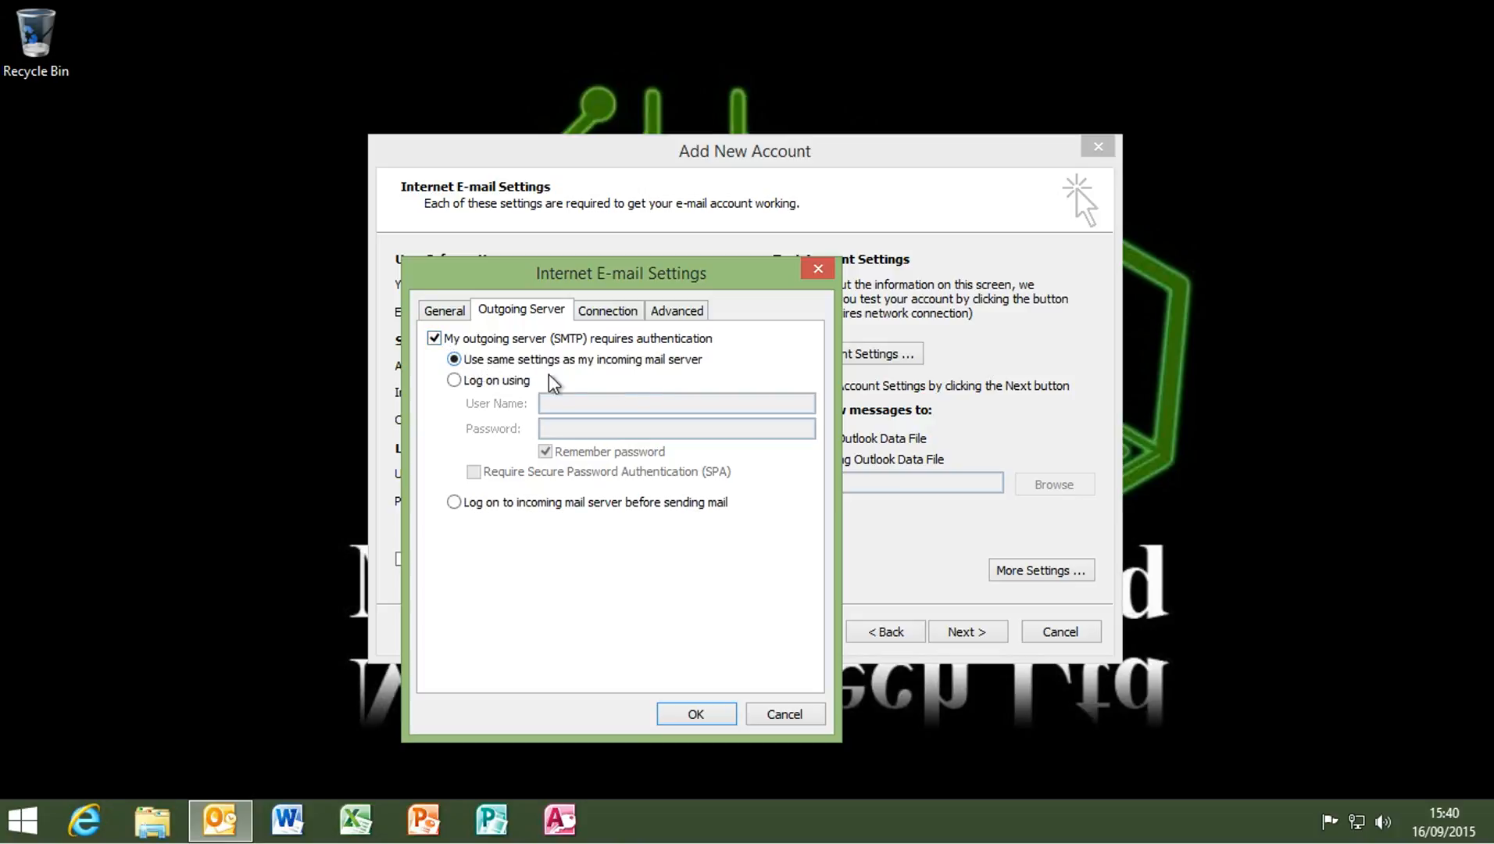
left_click(705, 714)
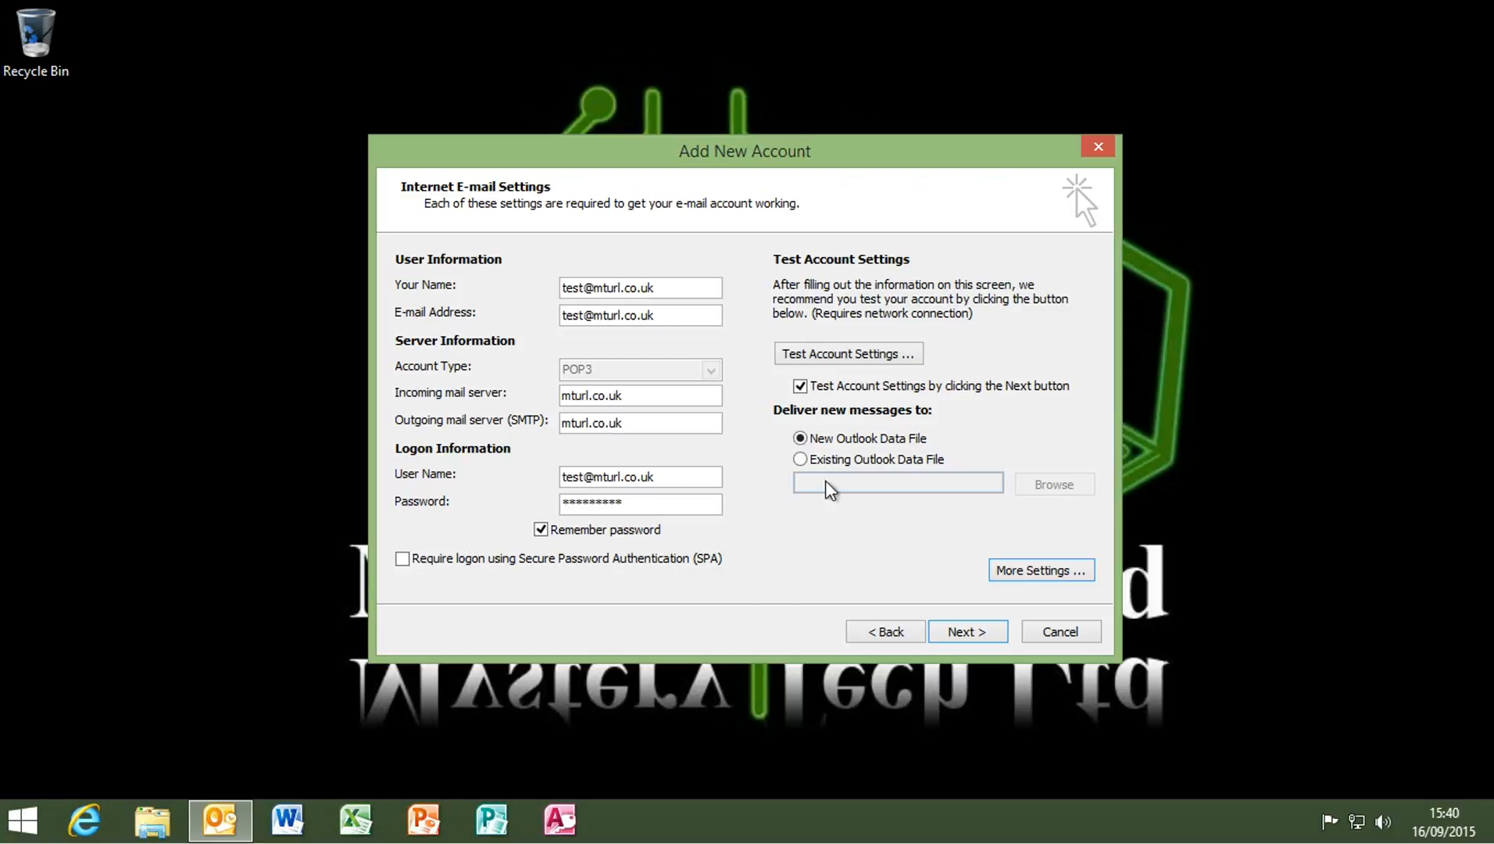
Run Test Account Settings, retyping the password at both Internet E-mail prompts until the tests complete
left_click(846, 354)
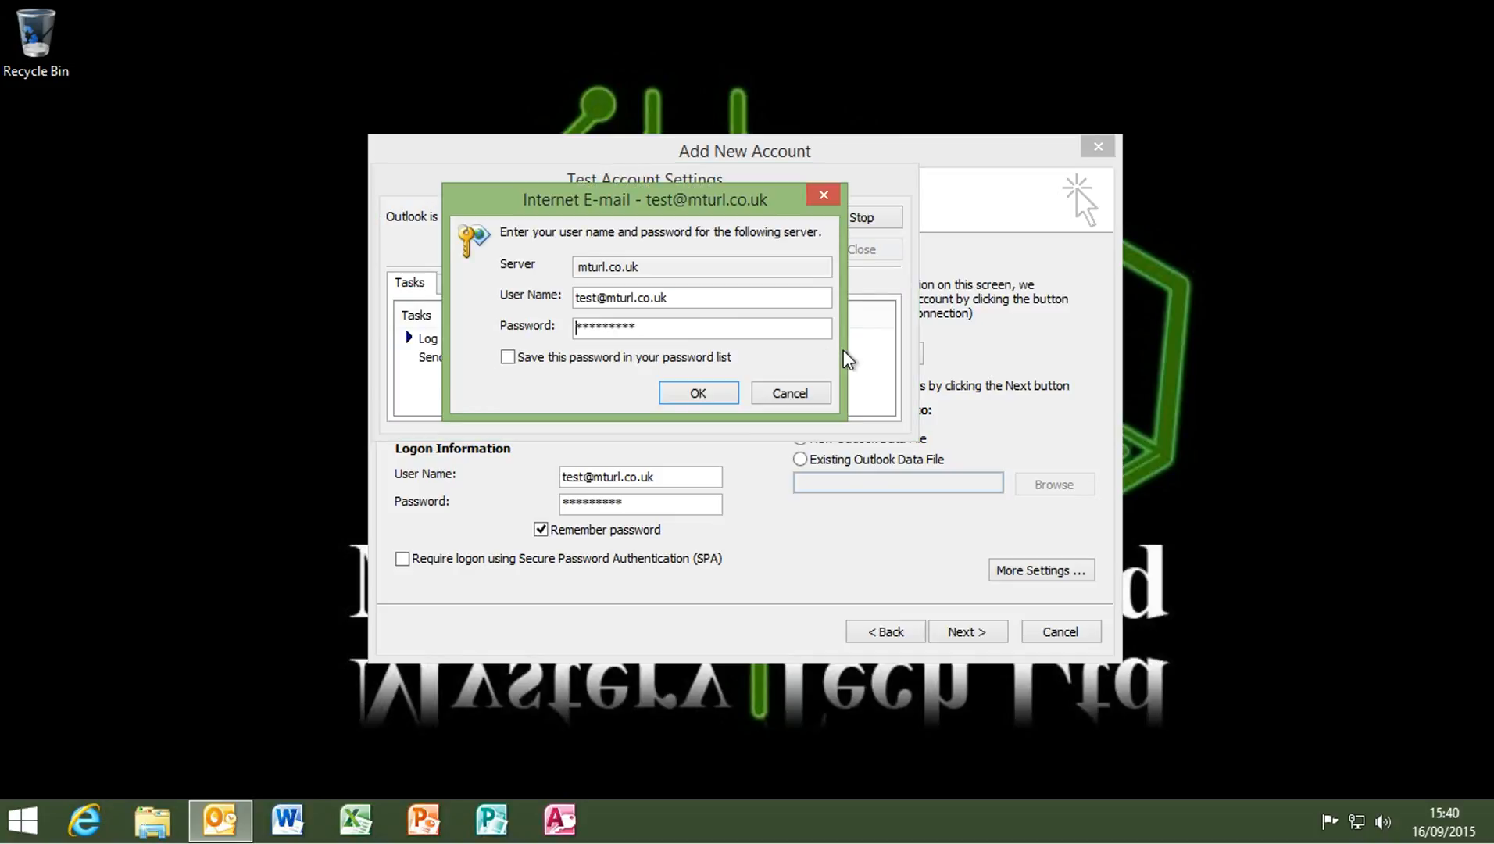
left_click_drag(655, 327, 426, 313)
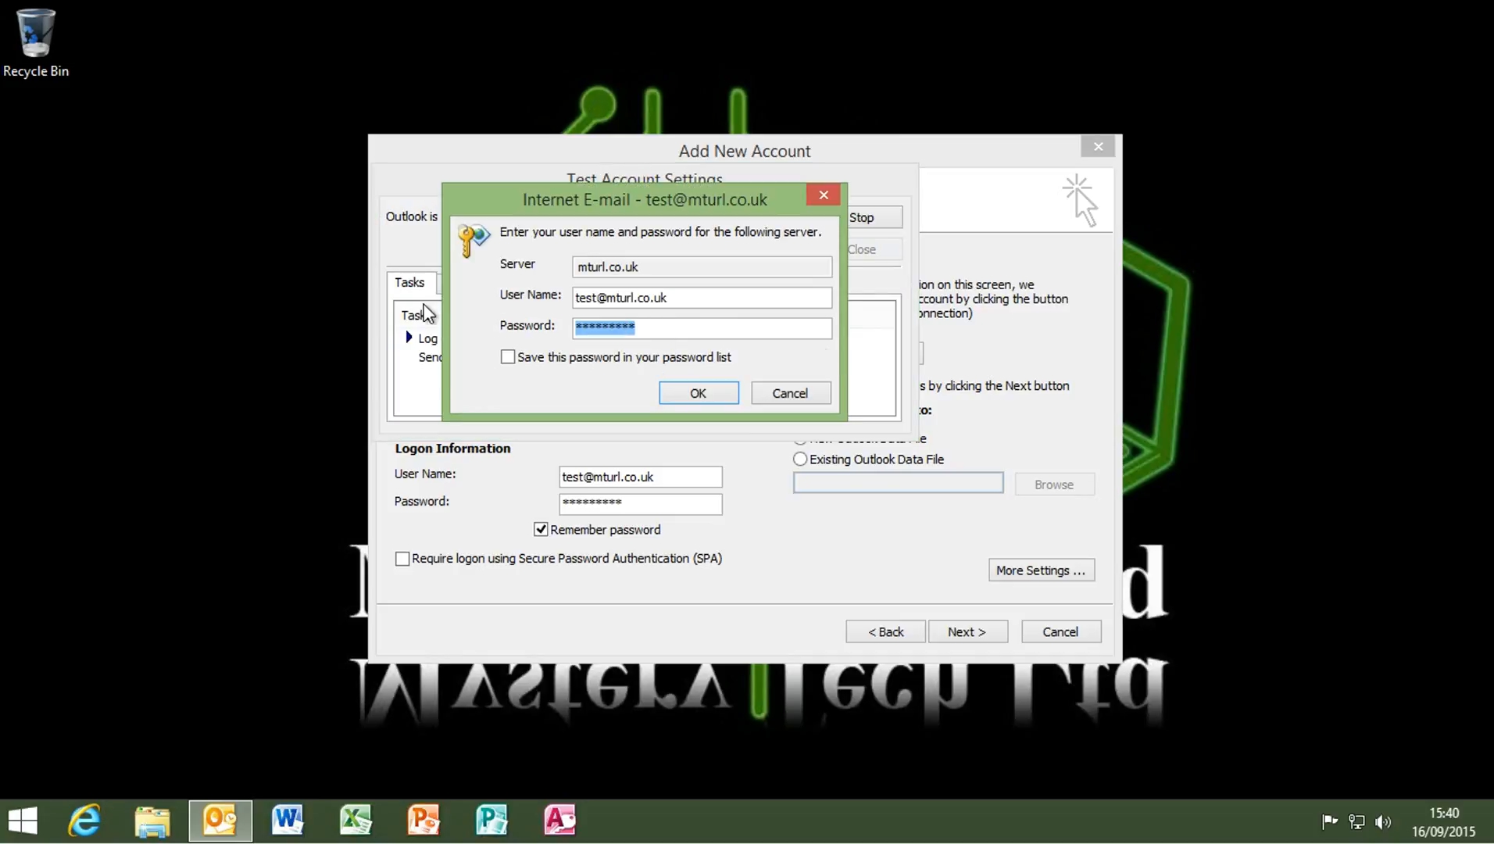
type("********")
left_click(689, 395)
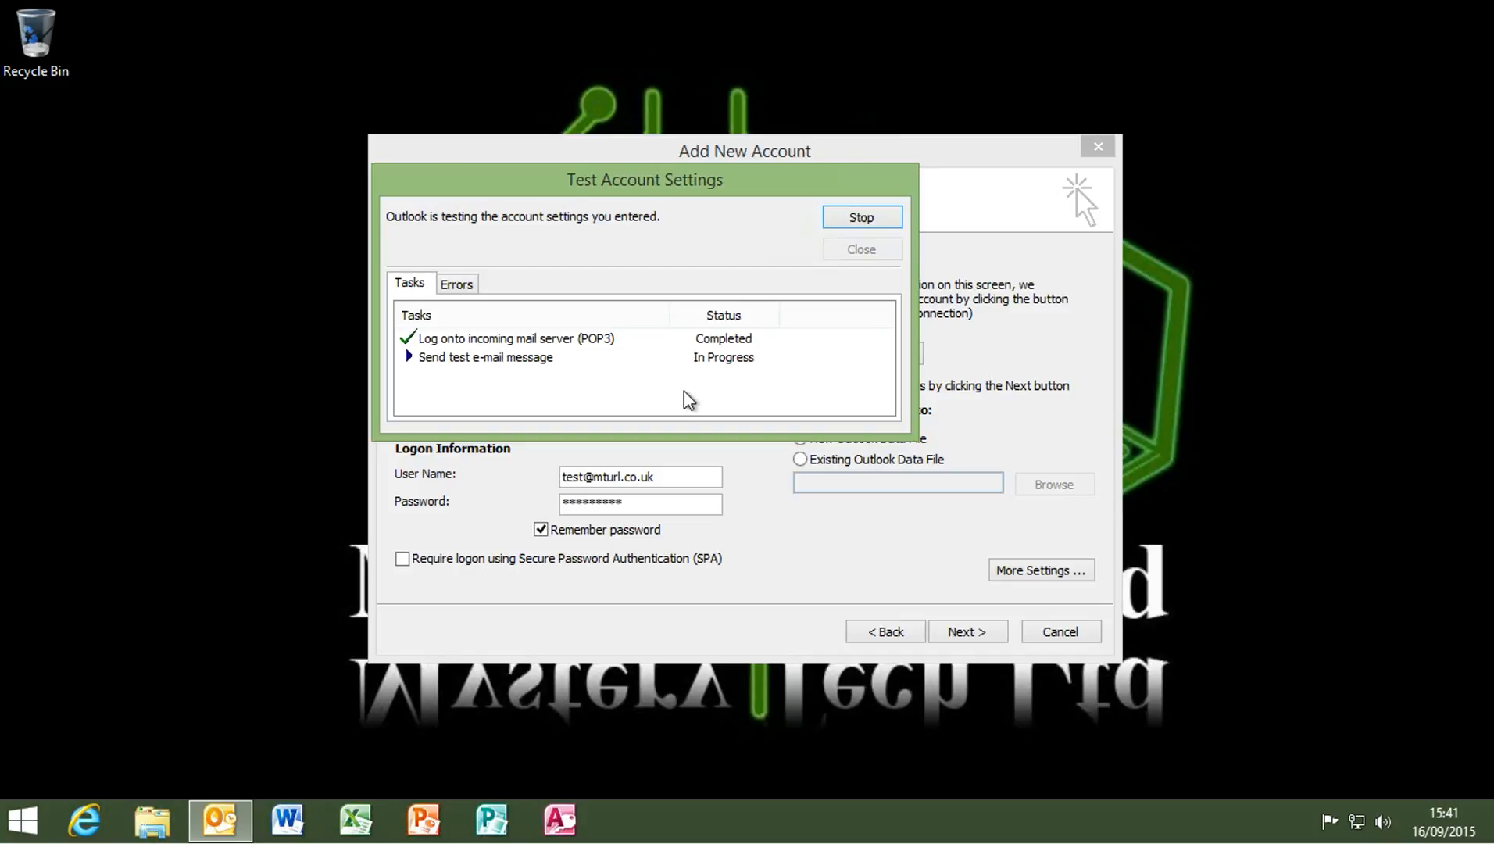
left_click_drag(671, 327, 460, 333)
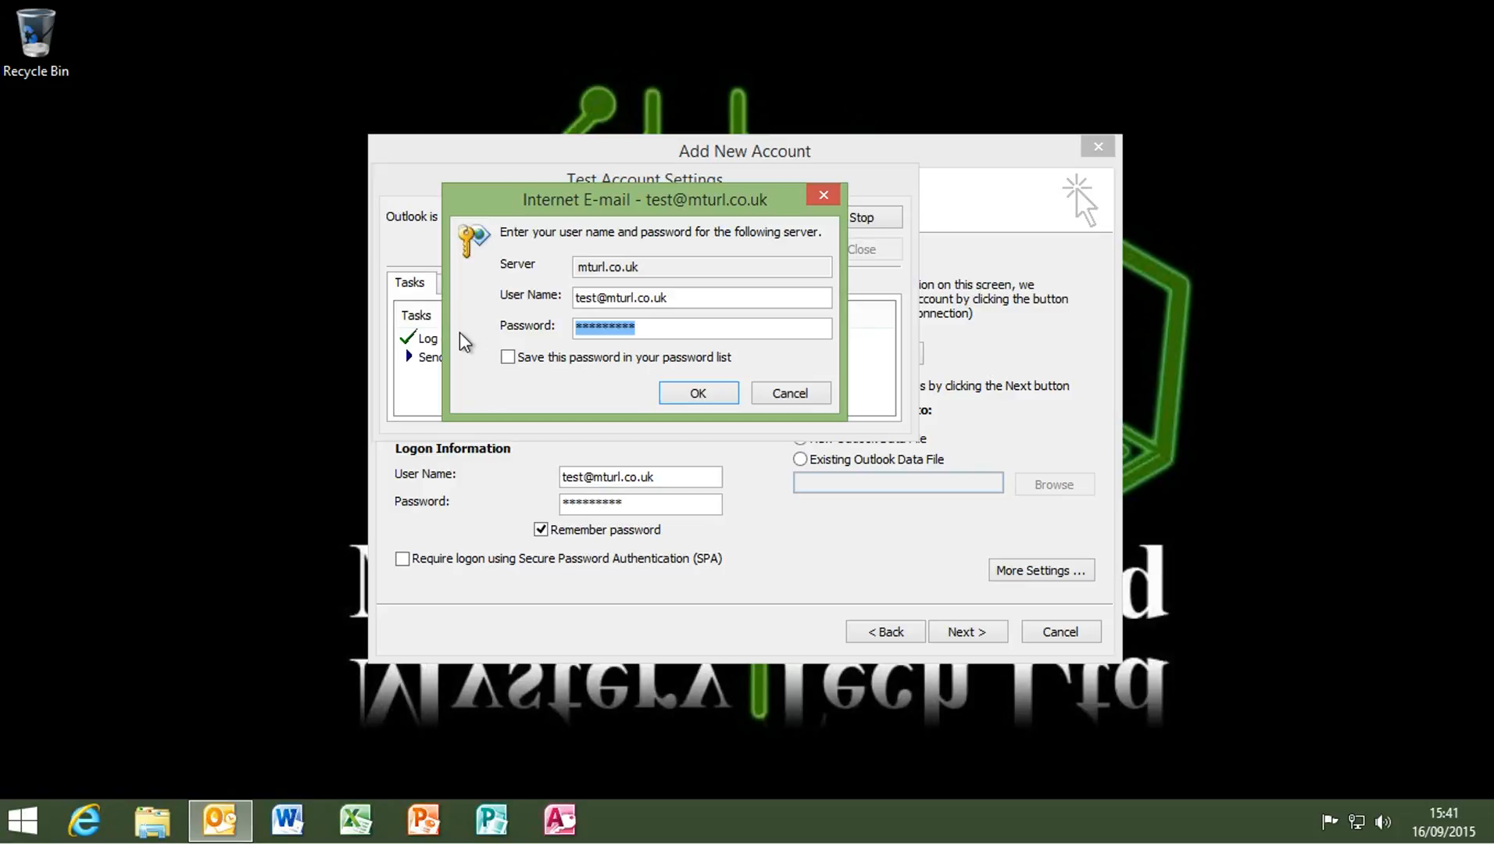
type("*********")
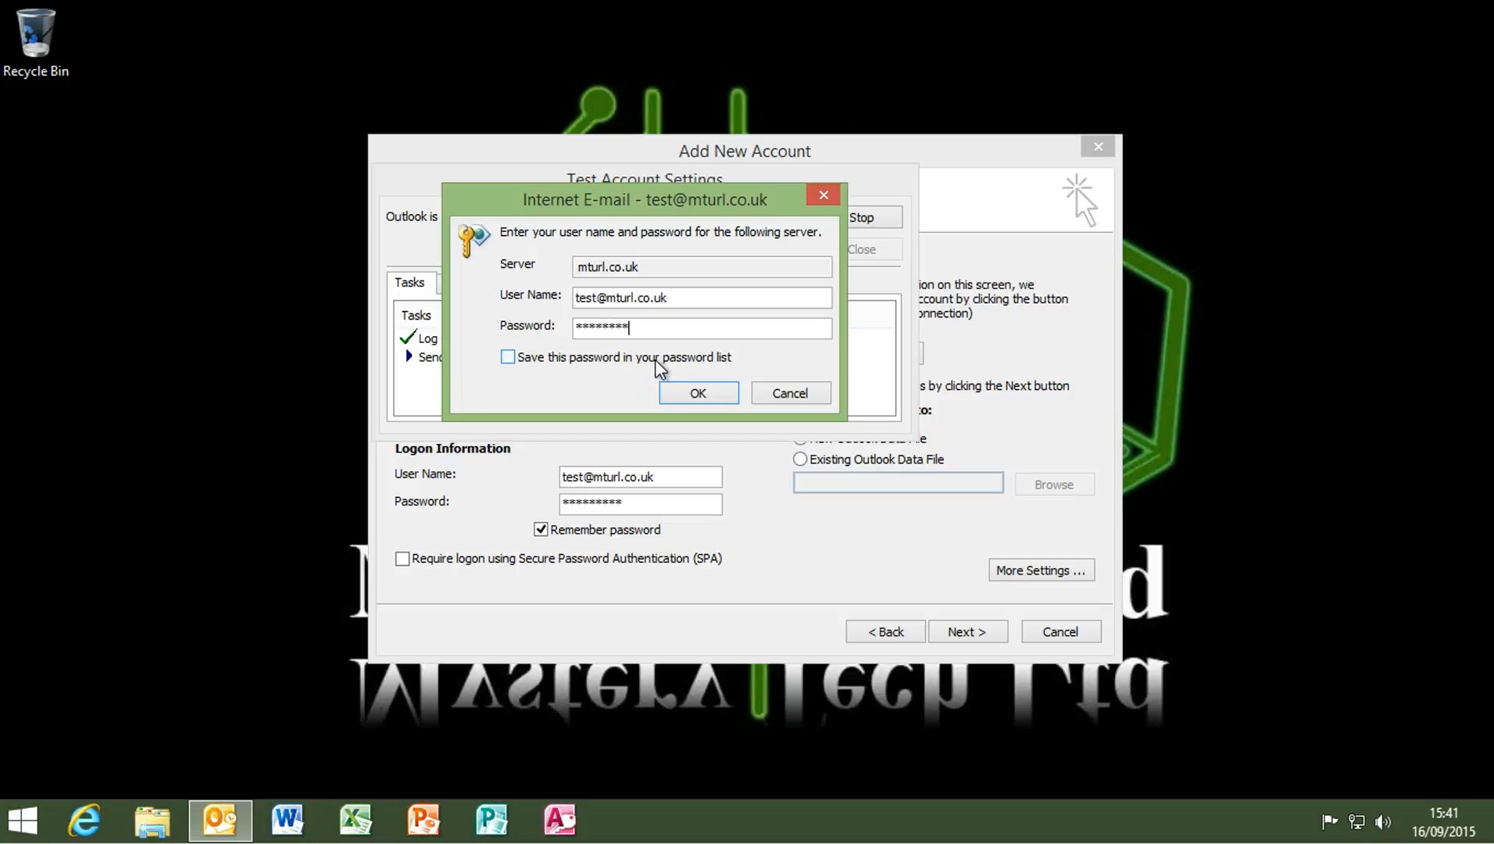
left_click(688, 398)
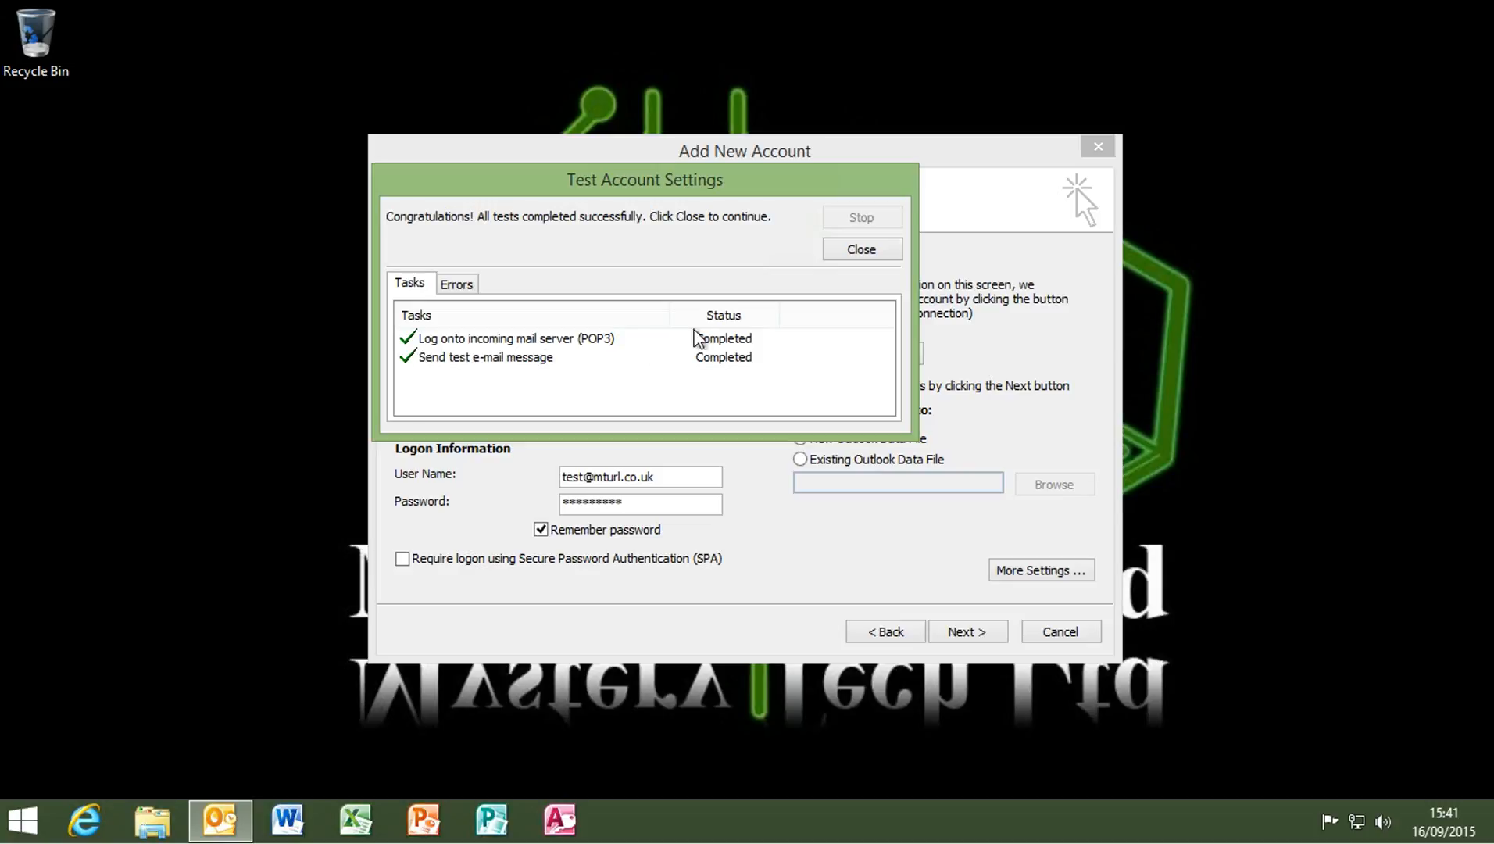
Advance past the settings page, tick Save this password, retype it, and close the passing test results
left_click(862, 248)
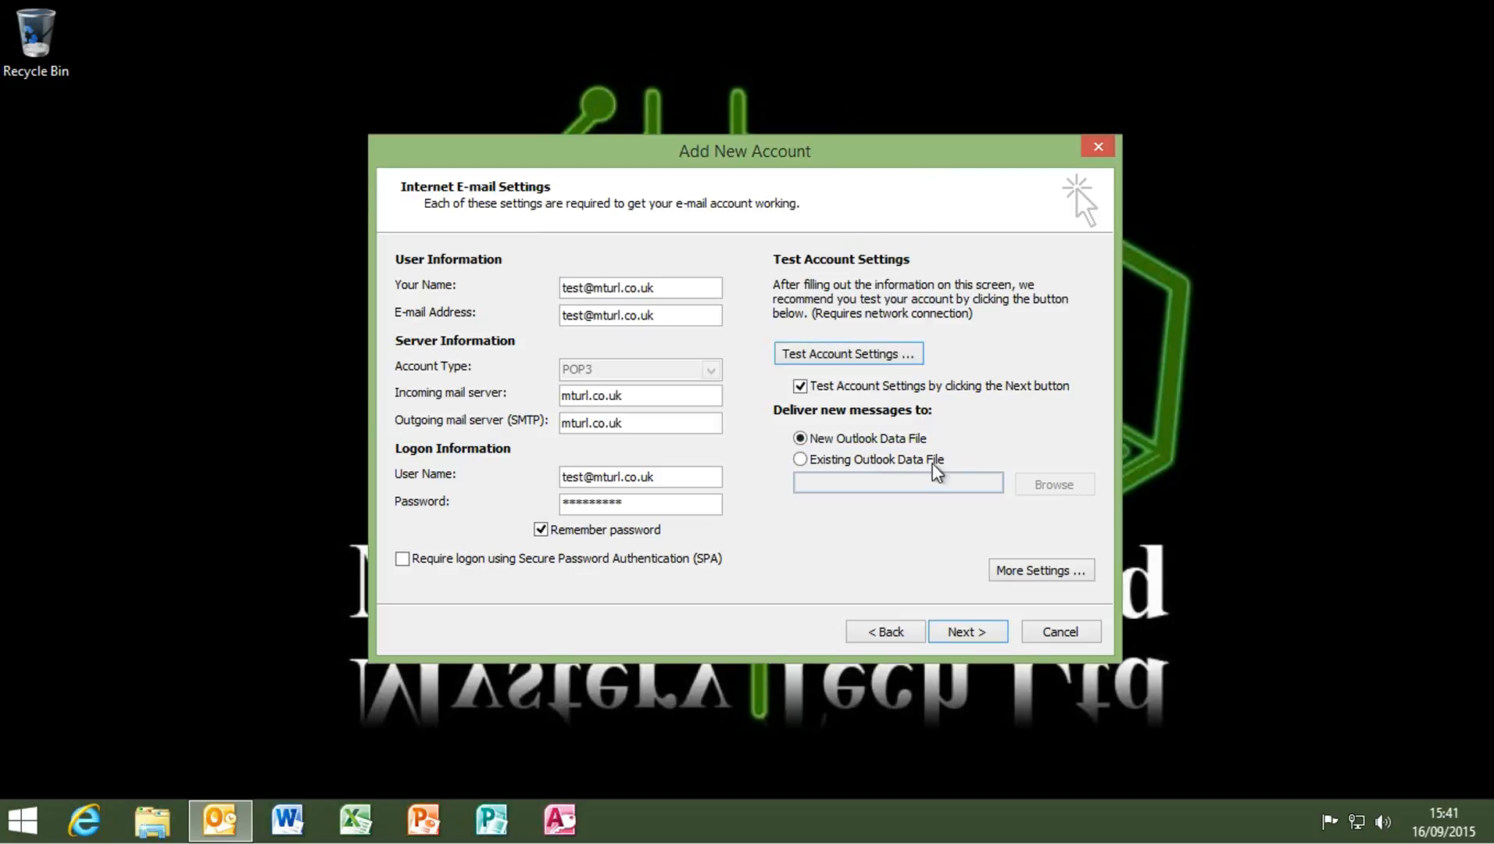
left_click(980, 633)
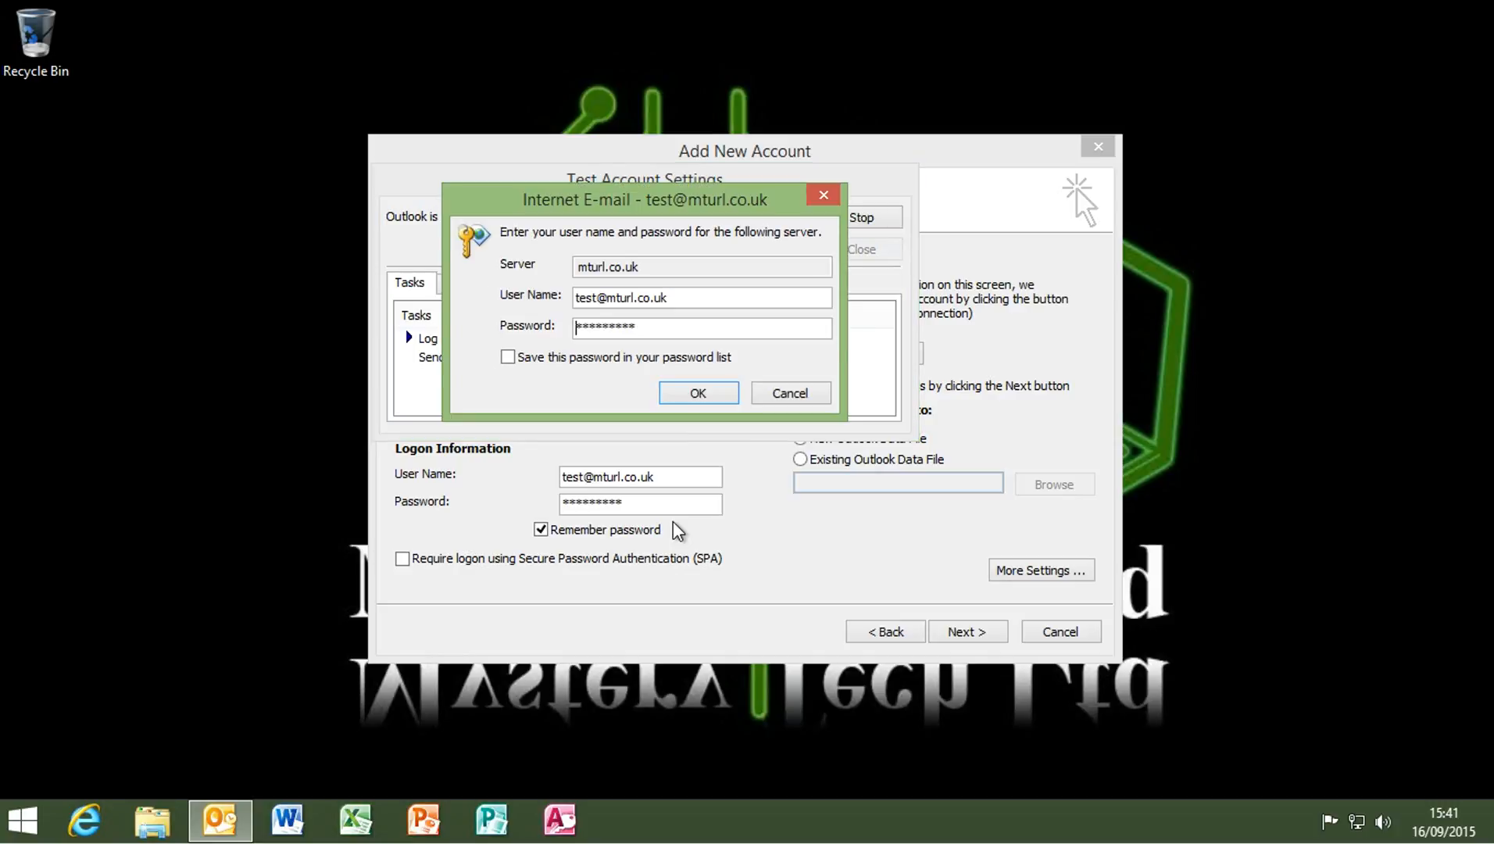
left_click(552, 361)
key("shift+Tab")
type("*********")
left_click_drag(645, 326, 504, 332)
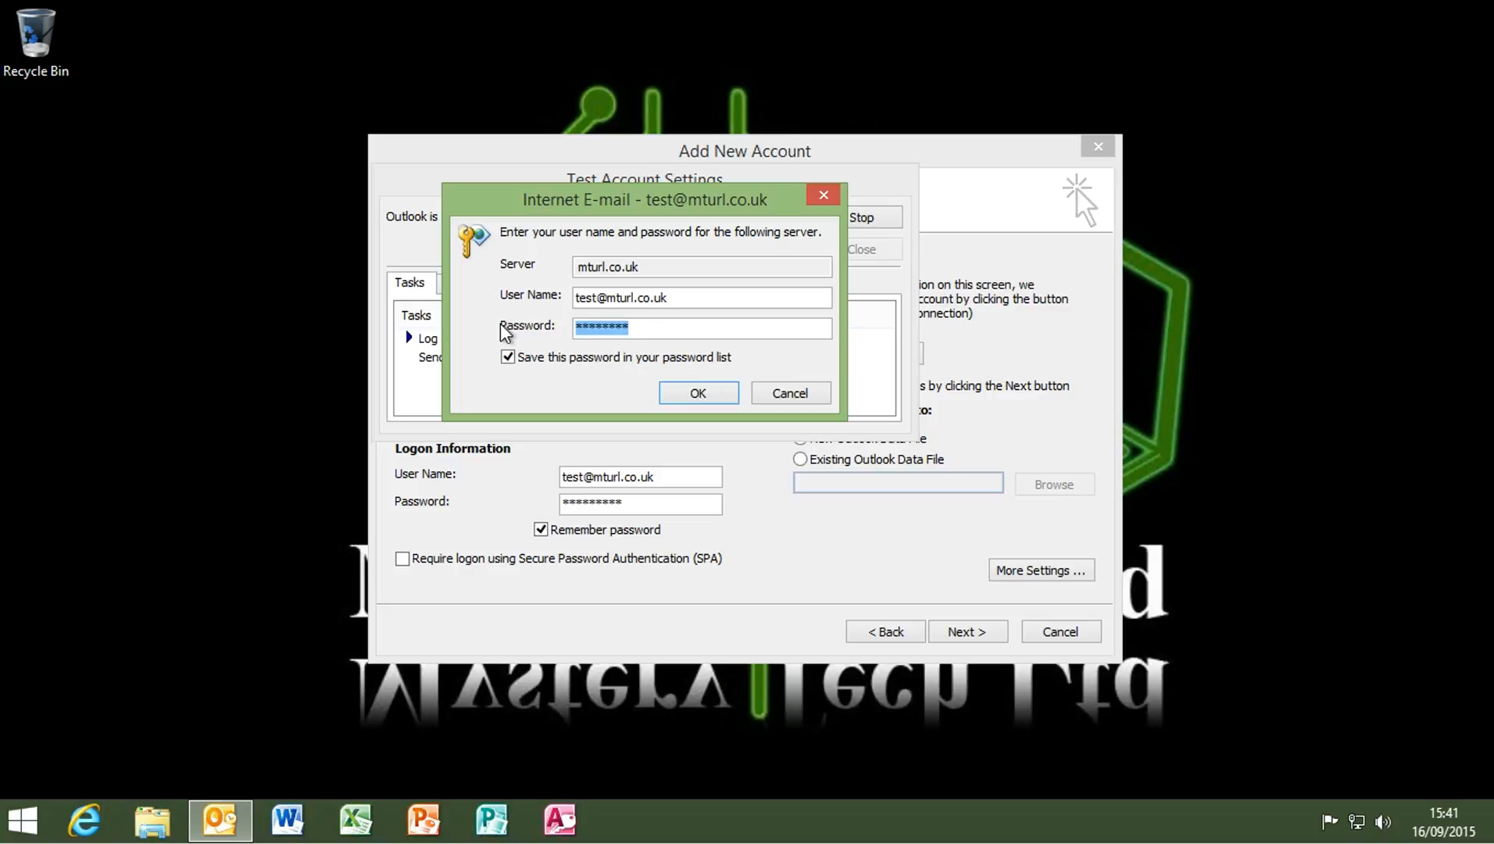
type("*********")
left_click(697, 395)
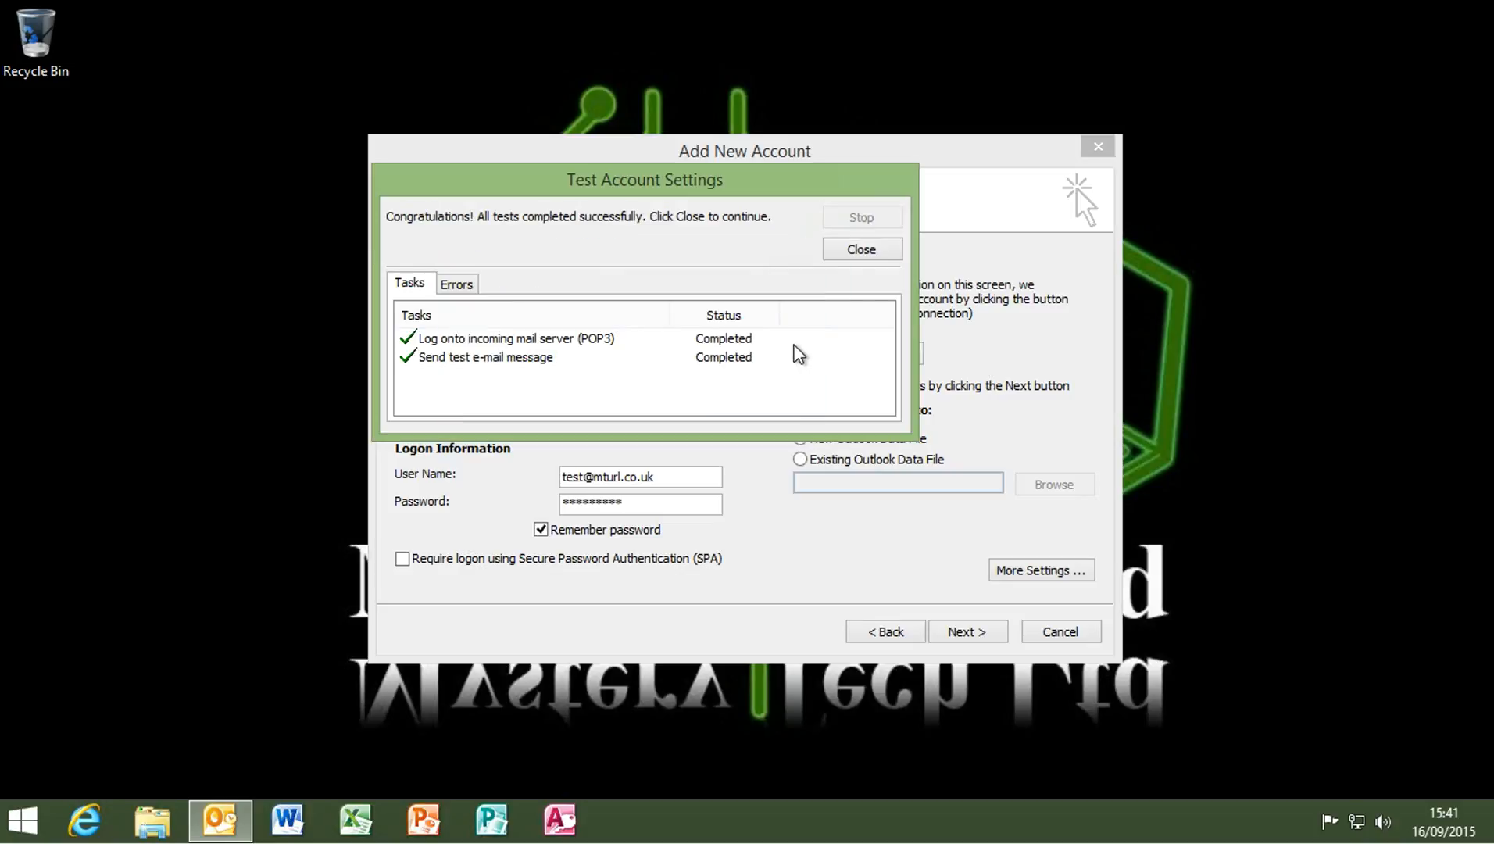
left_click(862, 248)
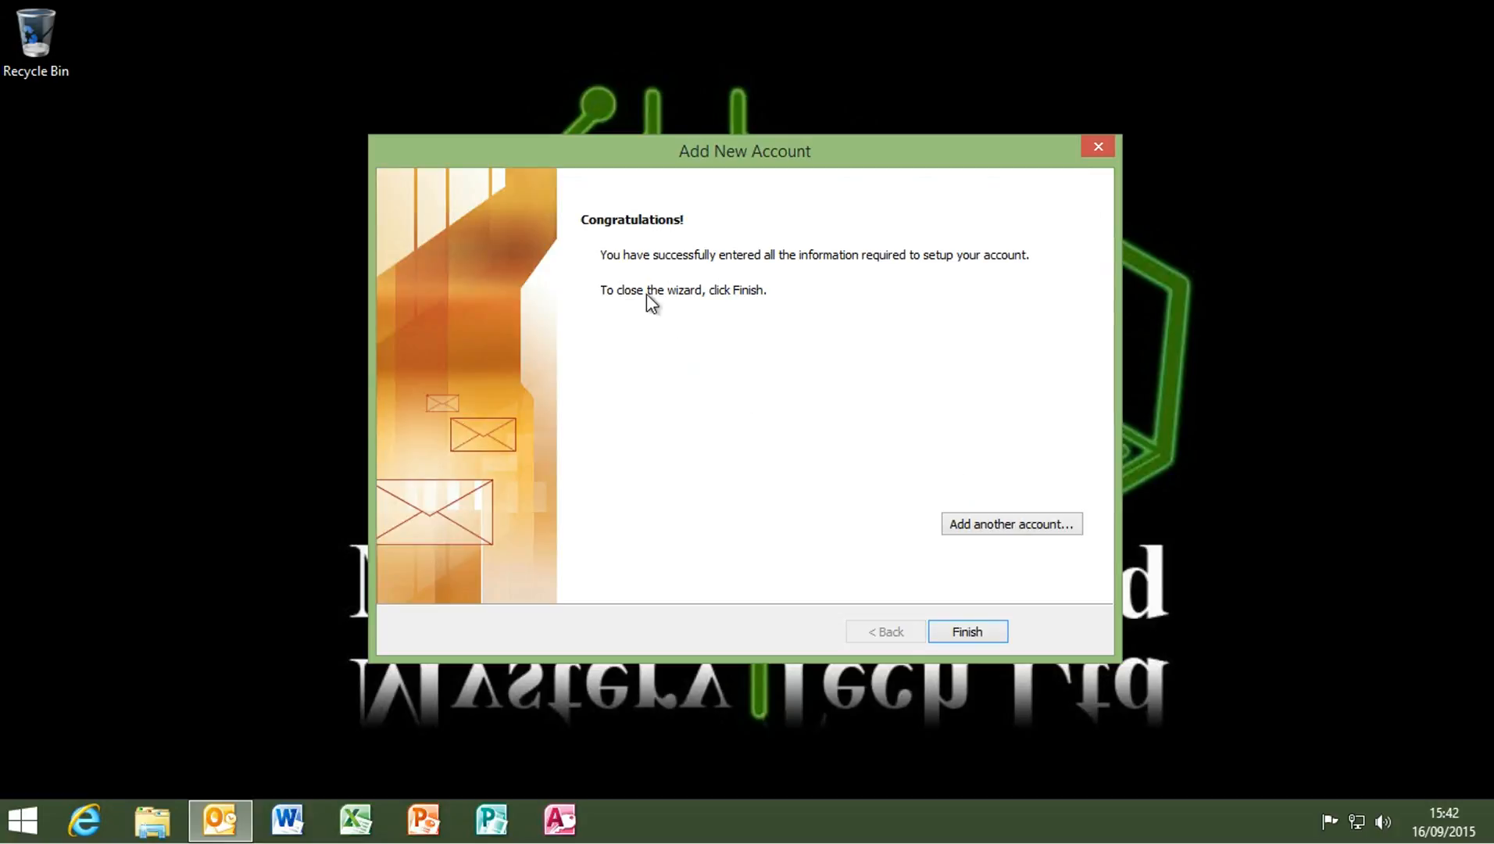
Finish the Add New Account wizard so Outlook loads the new Inbox with 4 unread items
left_click(969, 633)
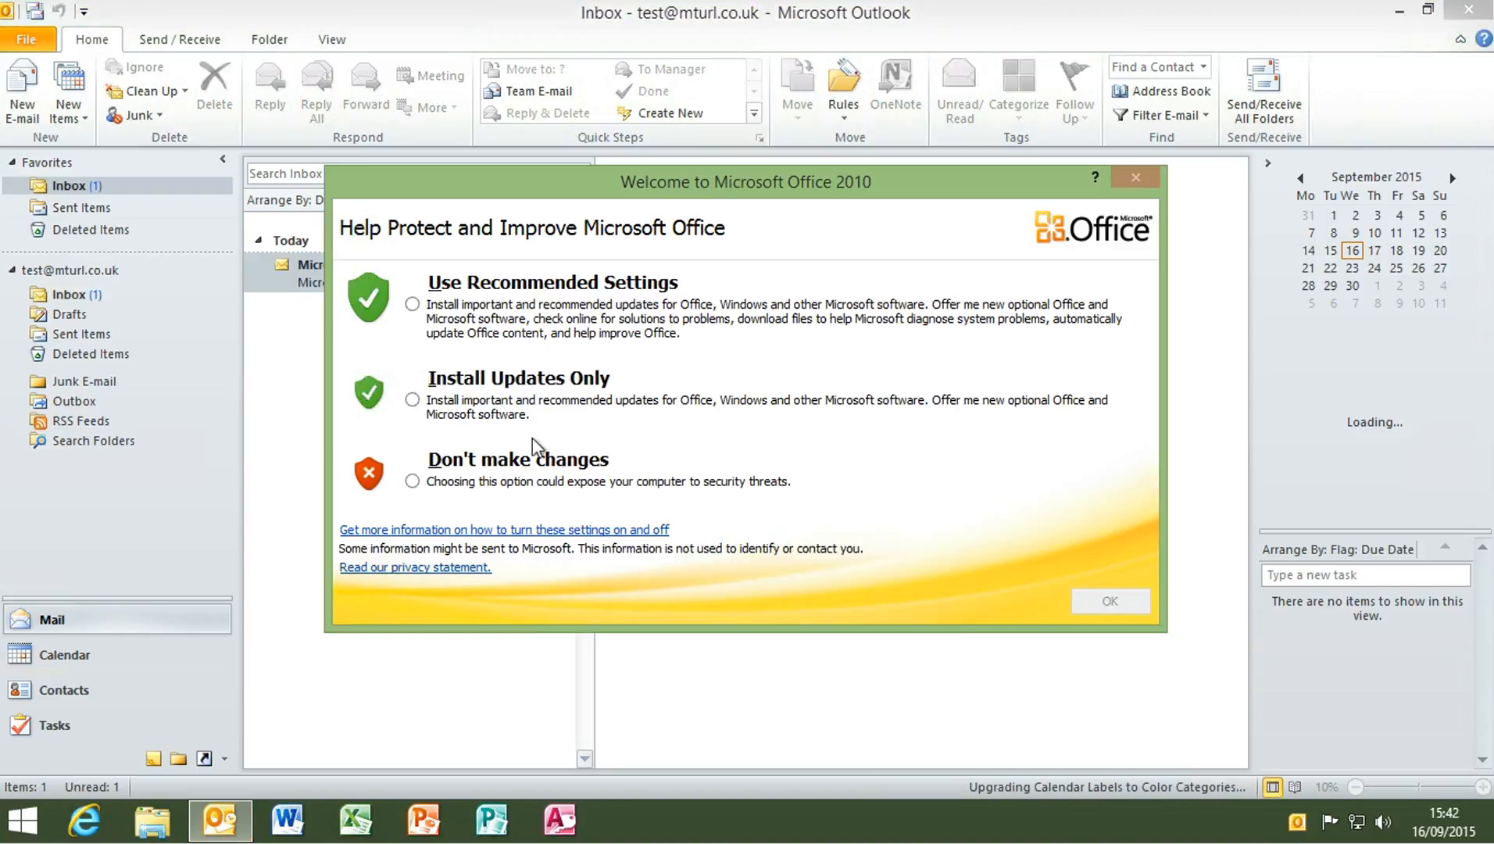
Choose Install Updates Only in the welcome dialog and approve the Microsoft Update UAC prompt
left_click(411, 401)
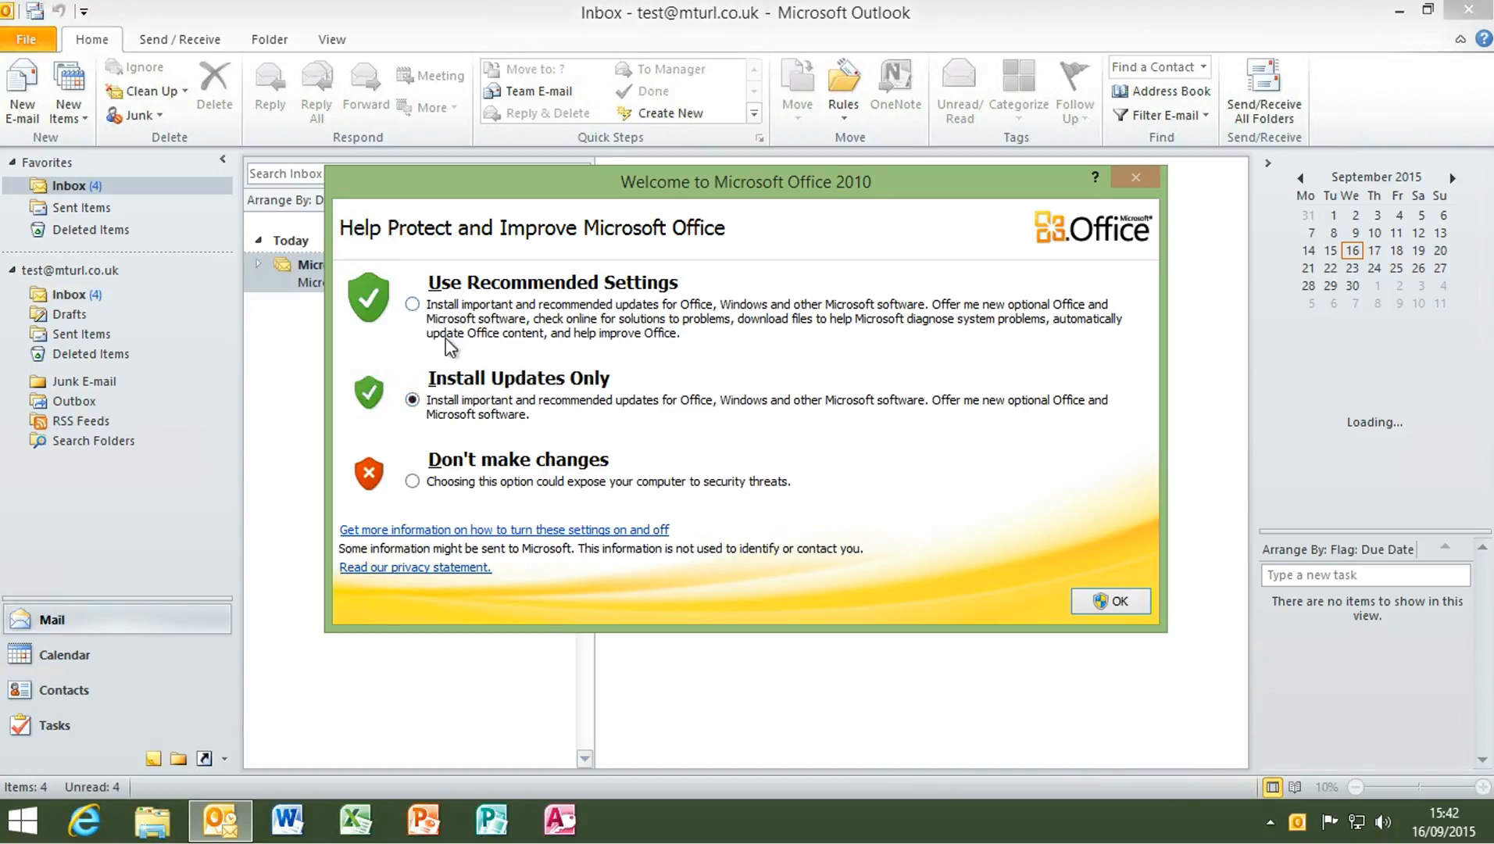
left_click(1110, 601)
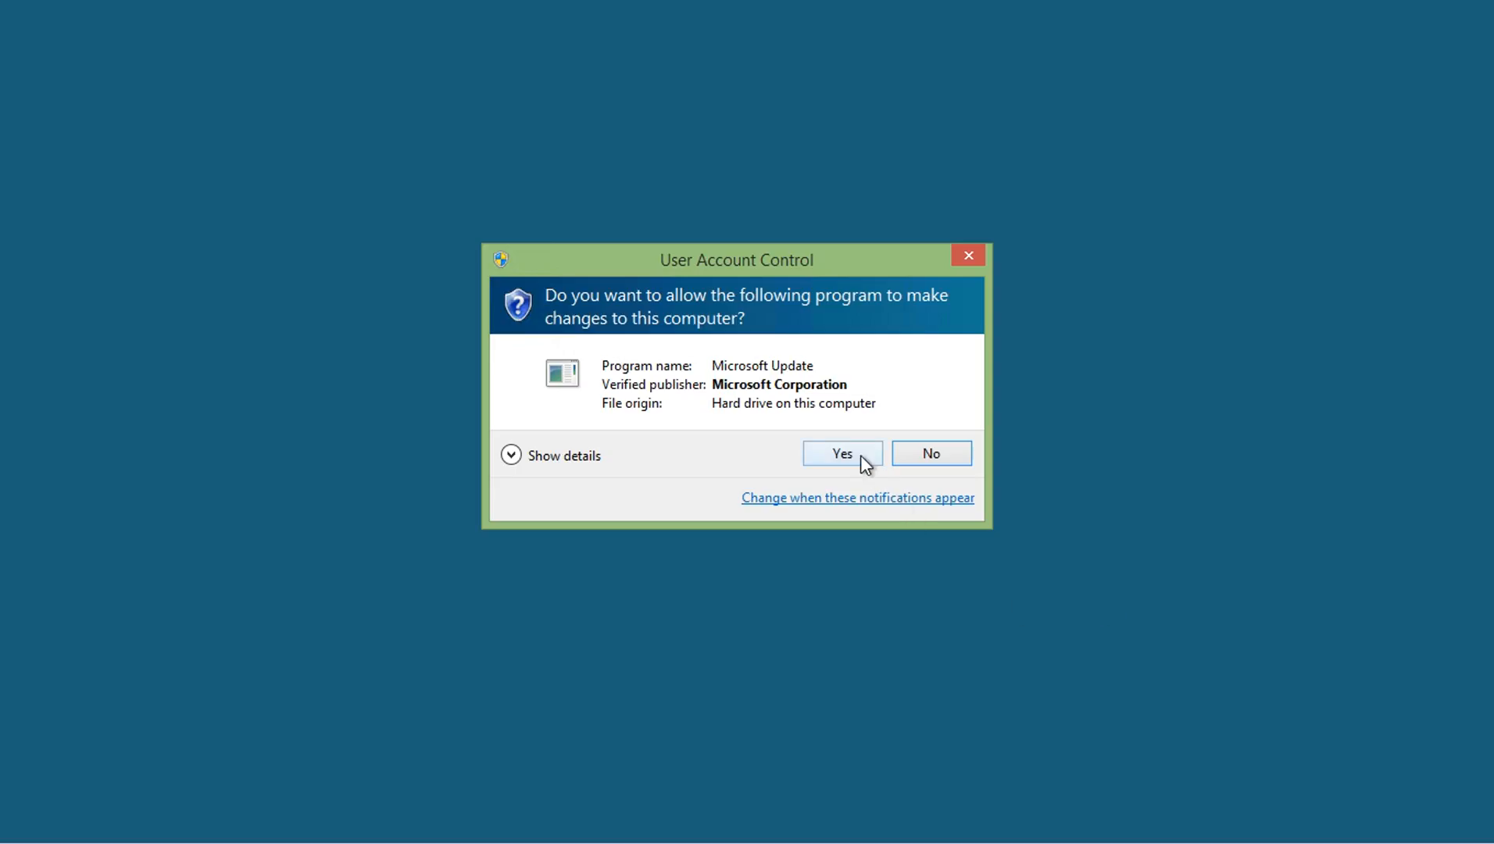
left_click(858, 455)
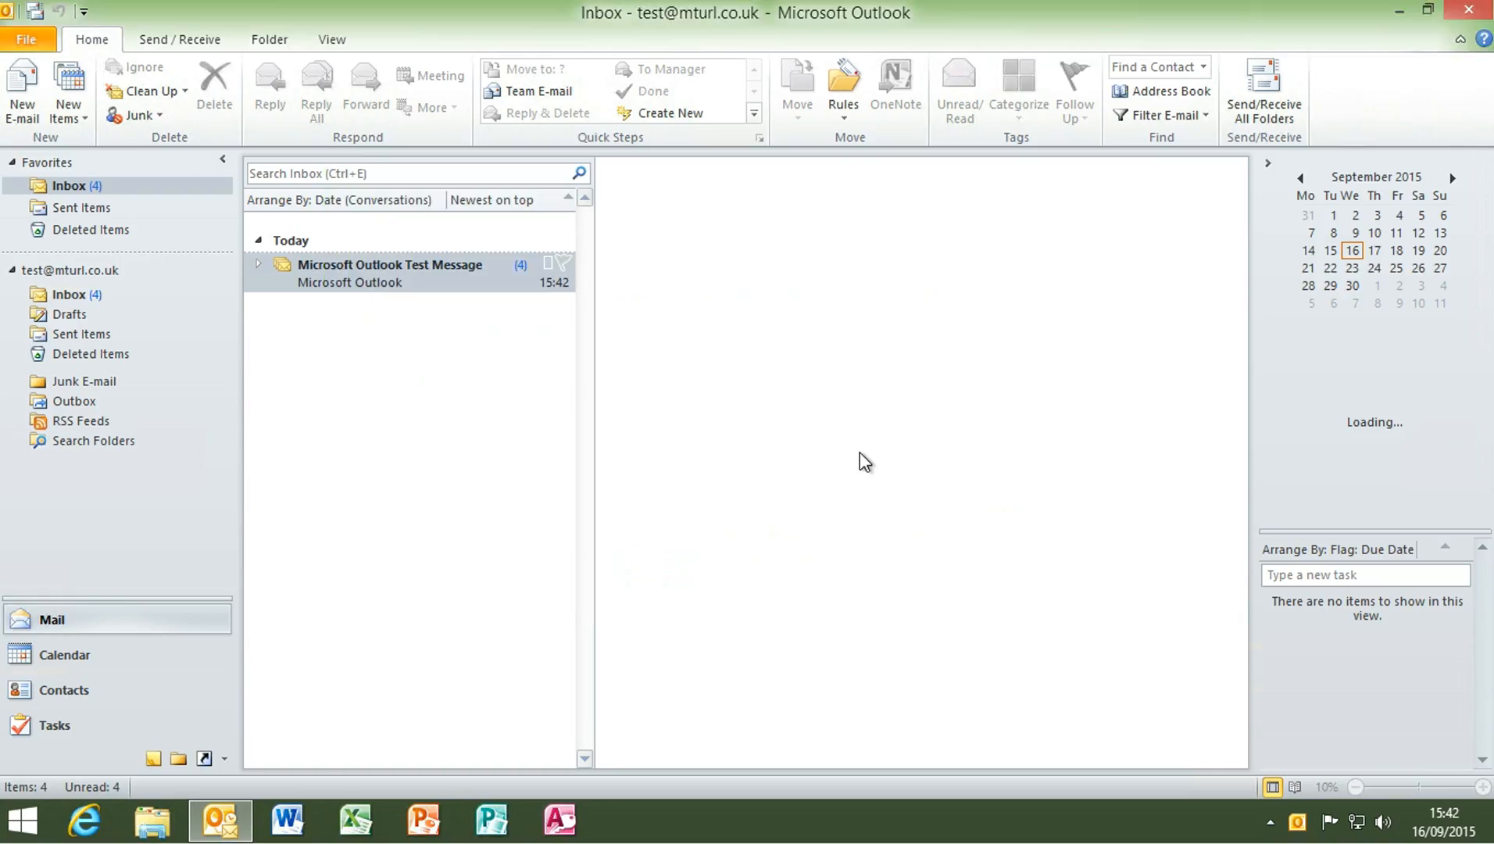